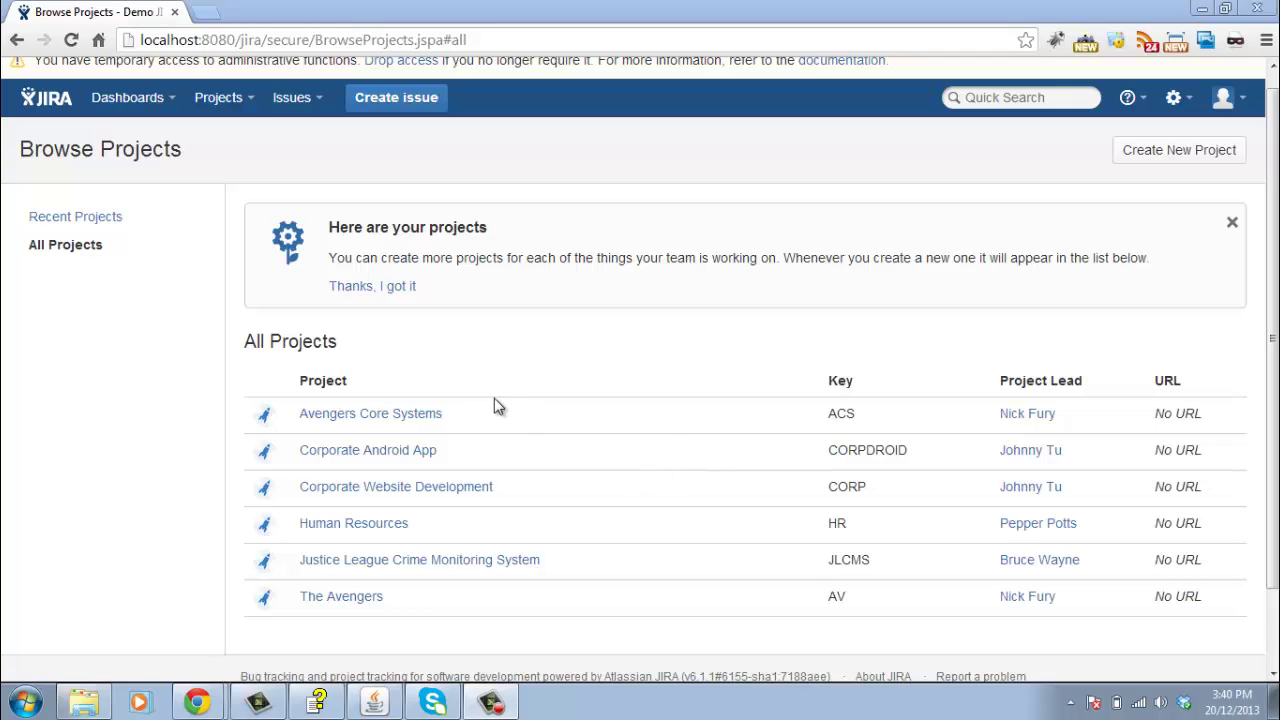
- Highlight the Avengers Core Systems and Justice League Crime Monitoring System projects on Browse Projects
left_click_drag(480, 409, 298, 415)
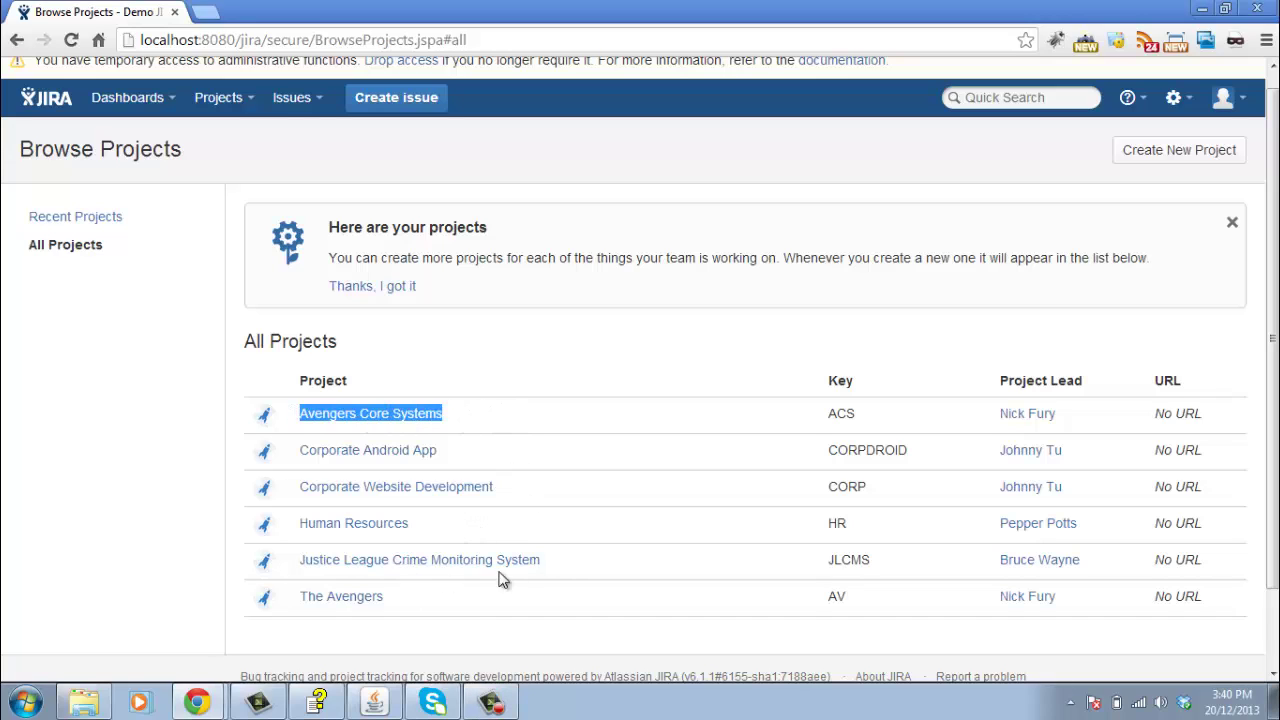
left_click_drag(560, 560, 303, 563)
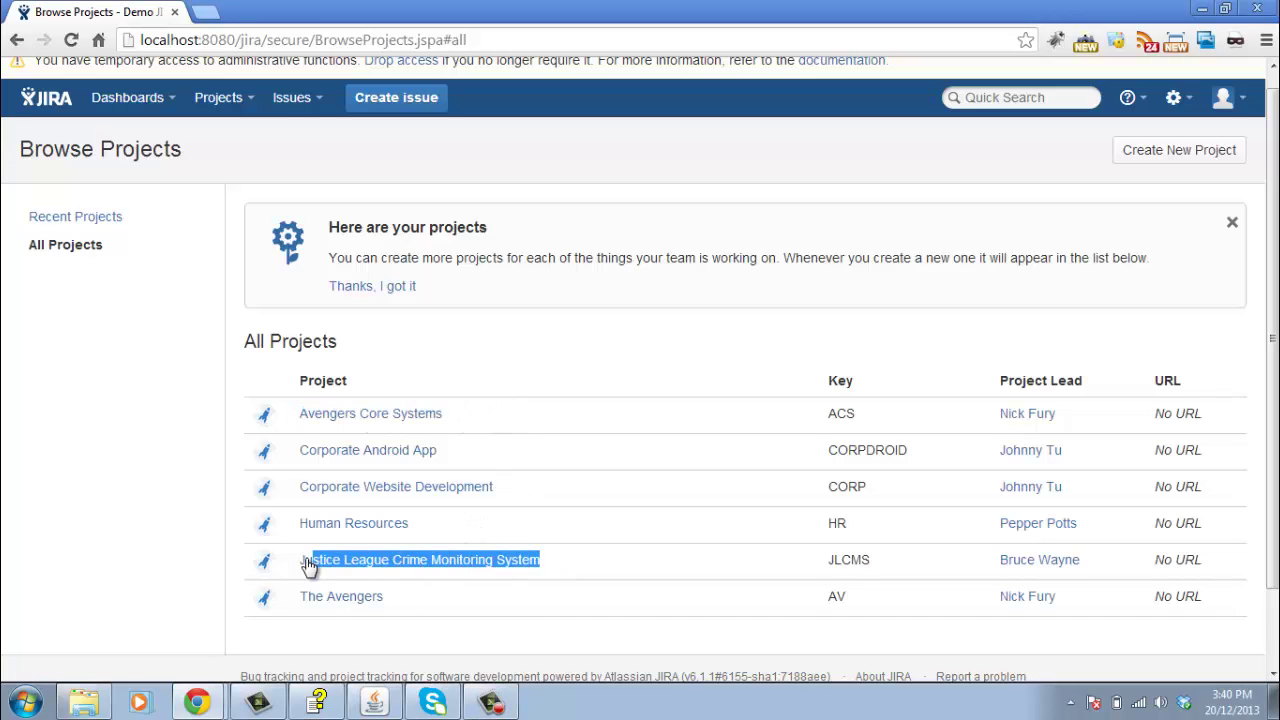
left_click(540, 423)
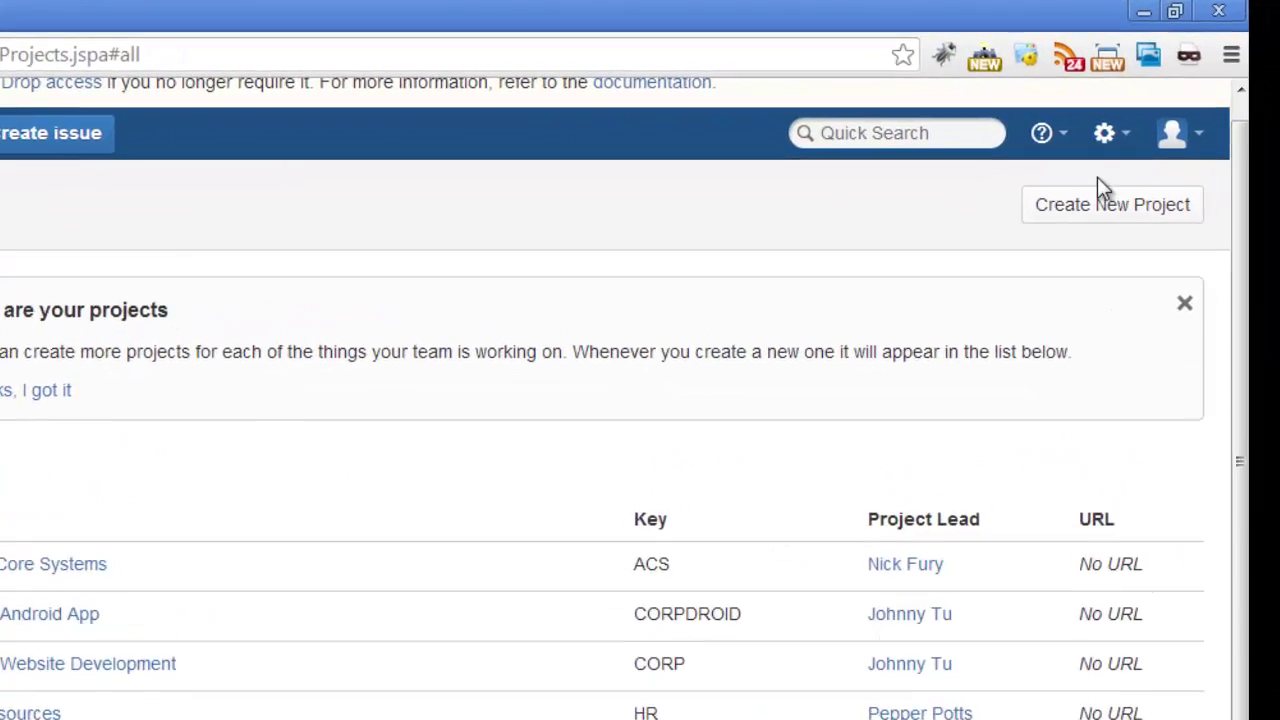
left_click(1104, 133)
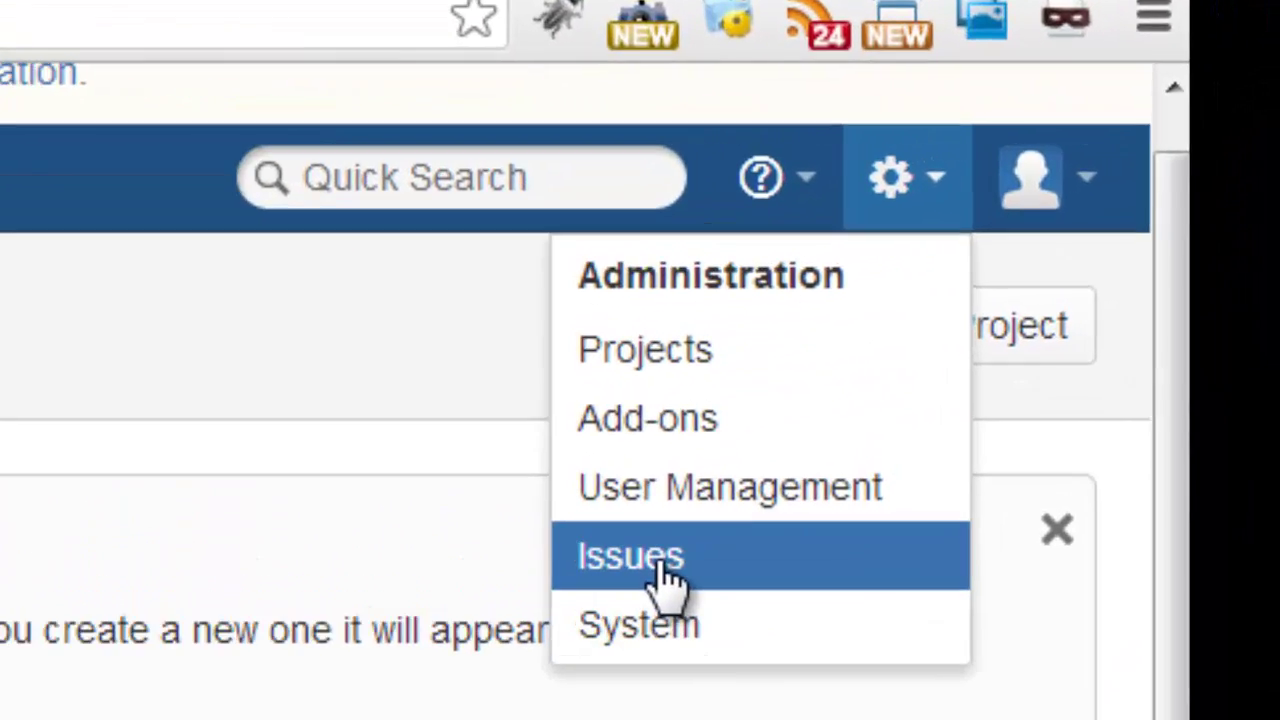
- Go to the Permission Schemes page under Issues administration
left_click(660, 566)
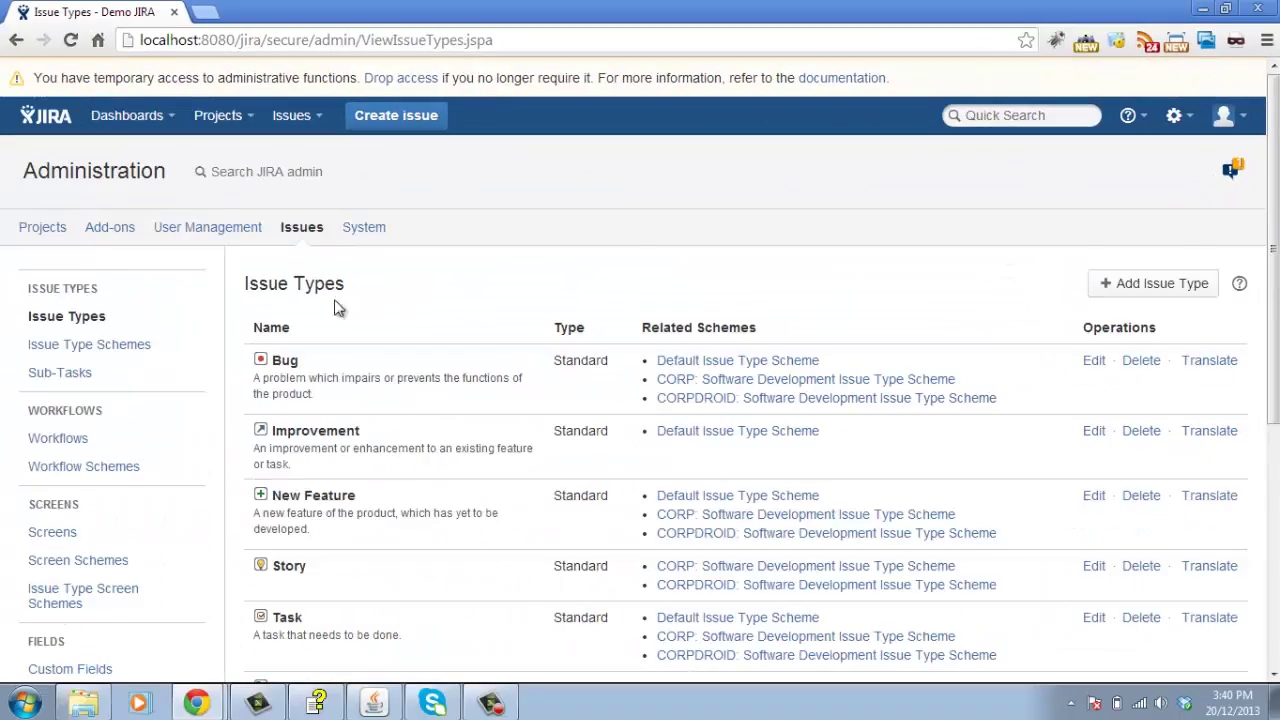
scroll(189, 306, "down", 5)
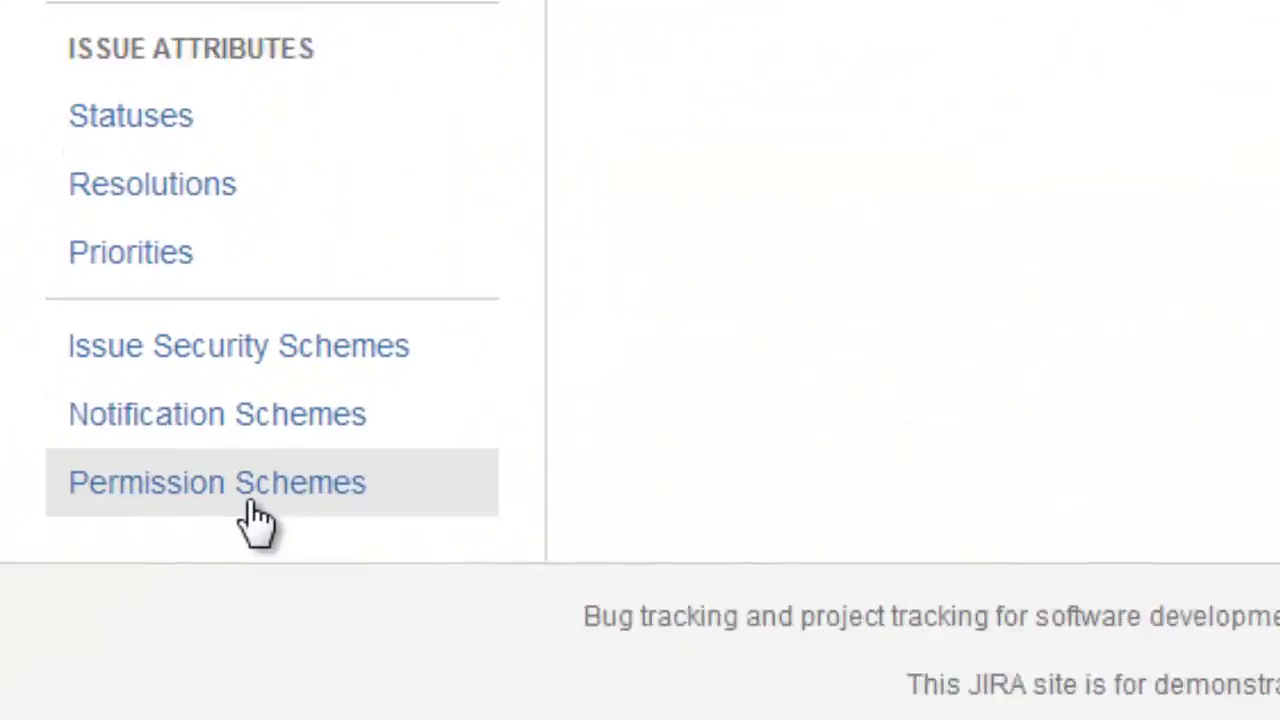
left_click(244, 508)
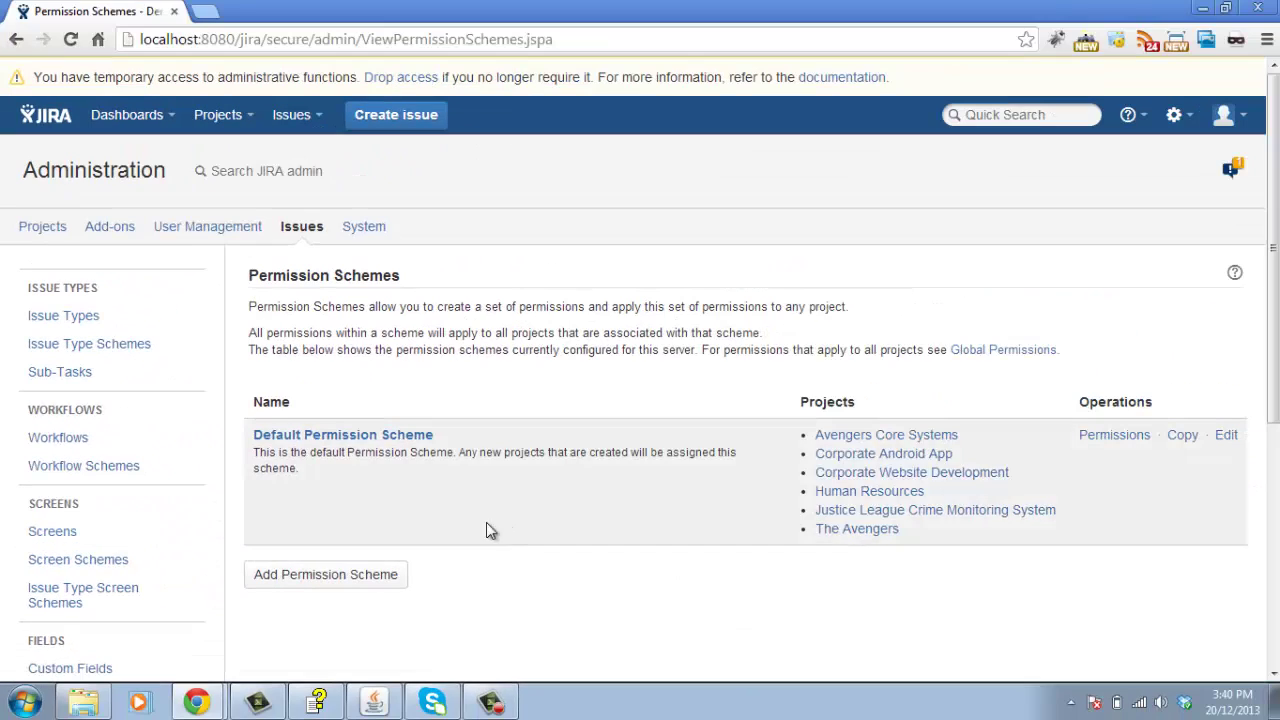
- Review Default Permission Scheme grants, noting Users on Browse Projects and Developers on Edit Issues
left_click(381, 438)
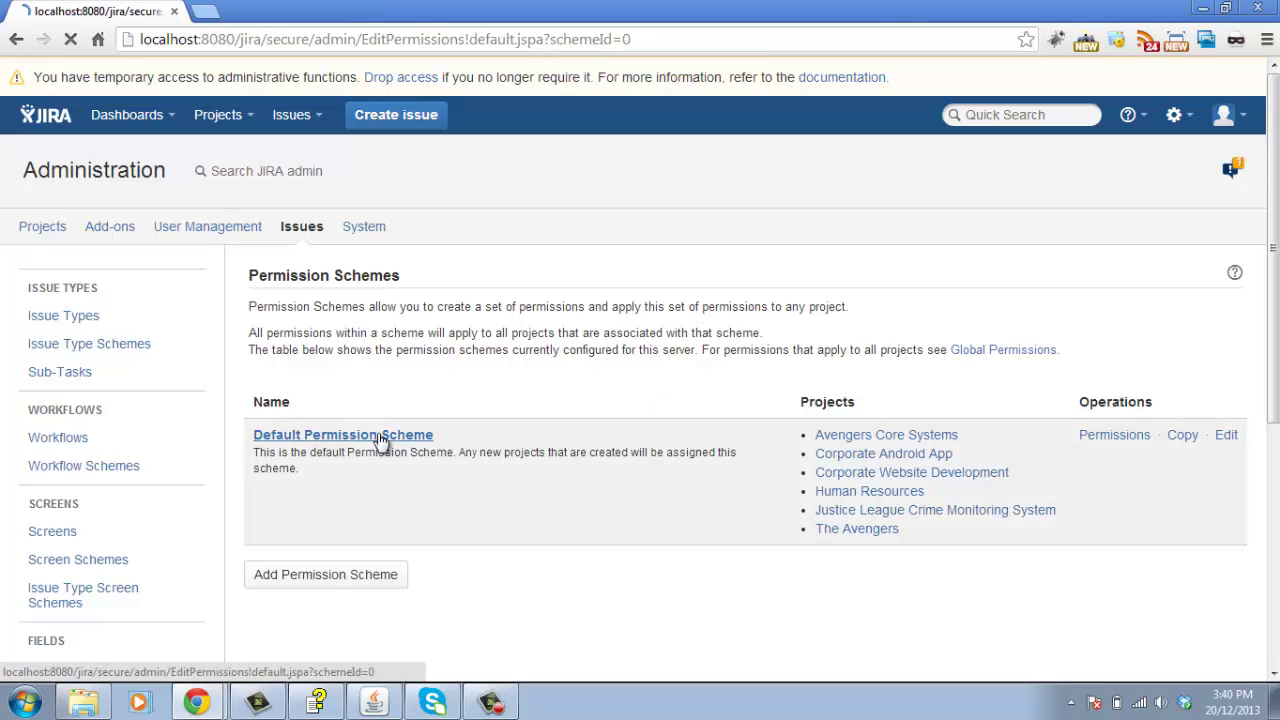
scroll(657, 330, "down", 1)
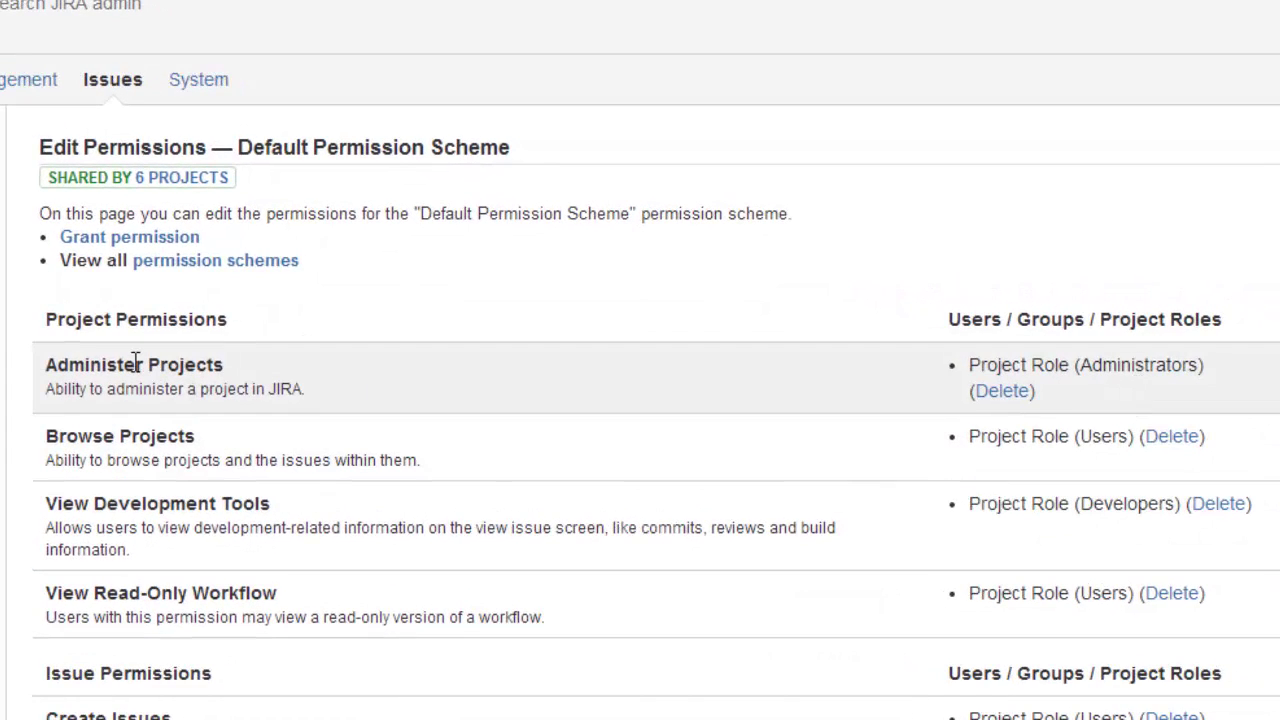
left_click_drag(1128, 436, 1074, 444)
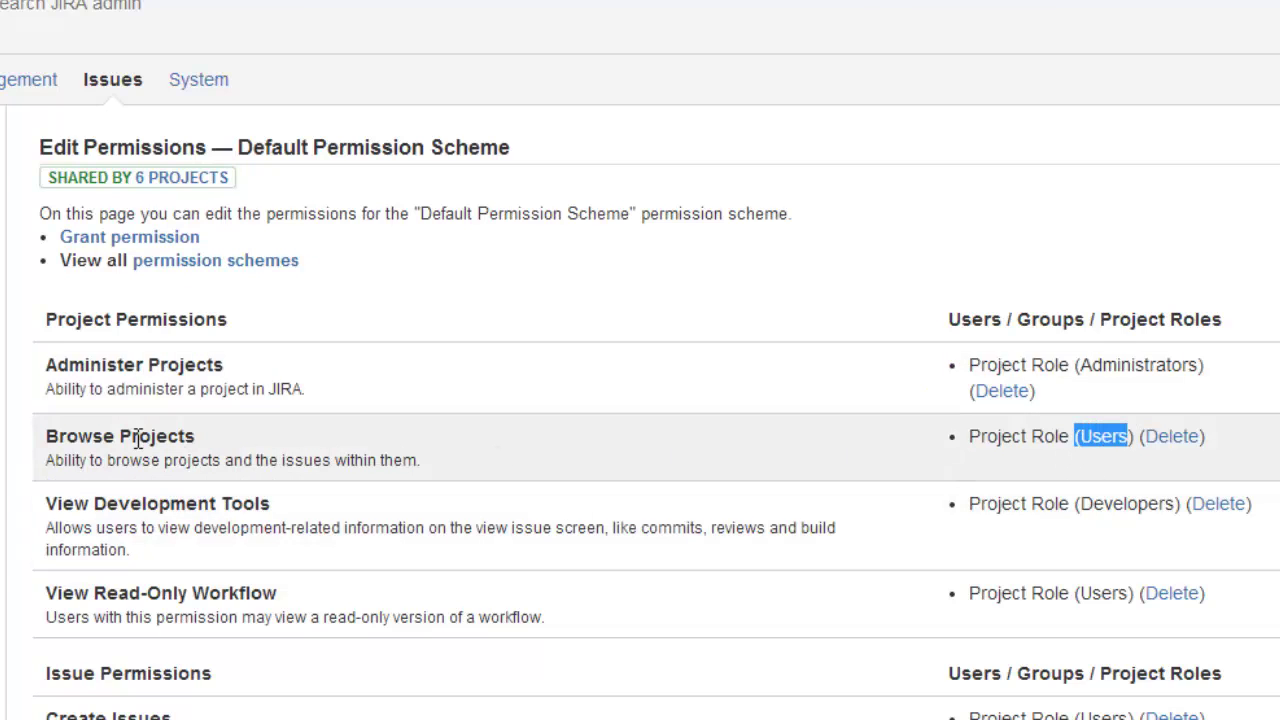
scroll(138, 440, "down", 4)
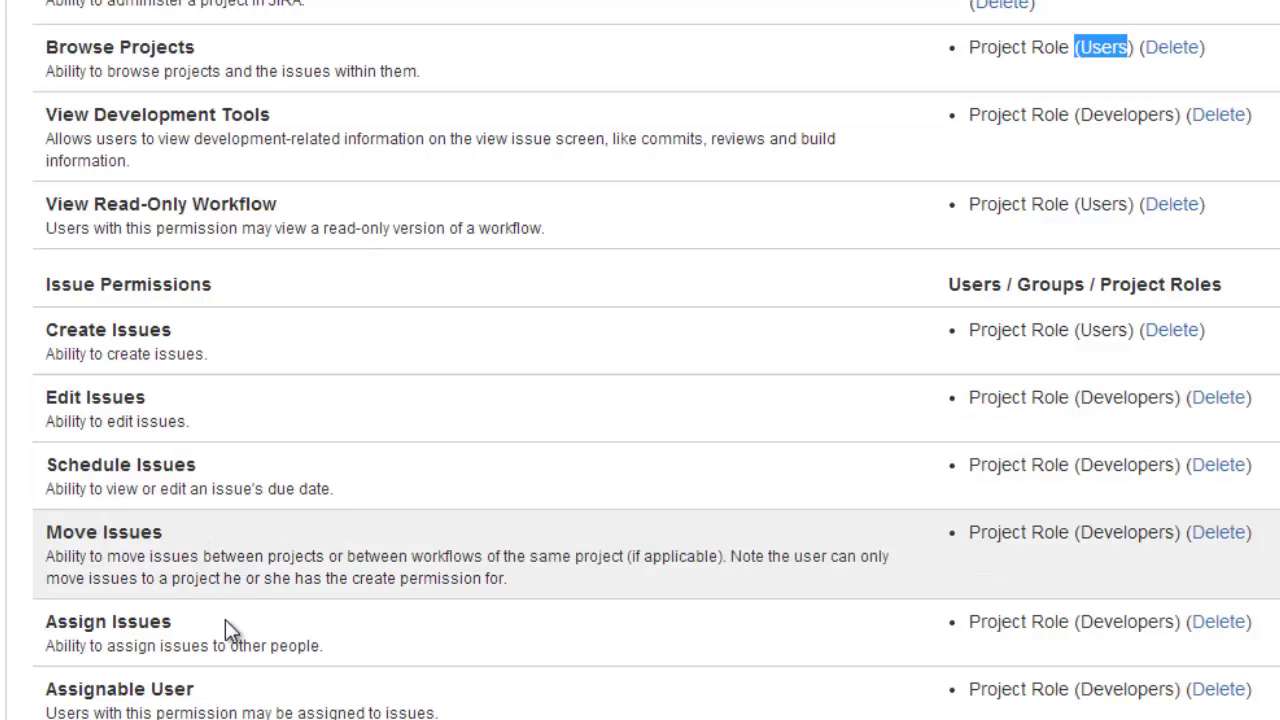
left_click_drag(1176, 399, 1069, 407)
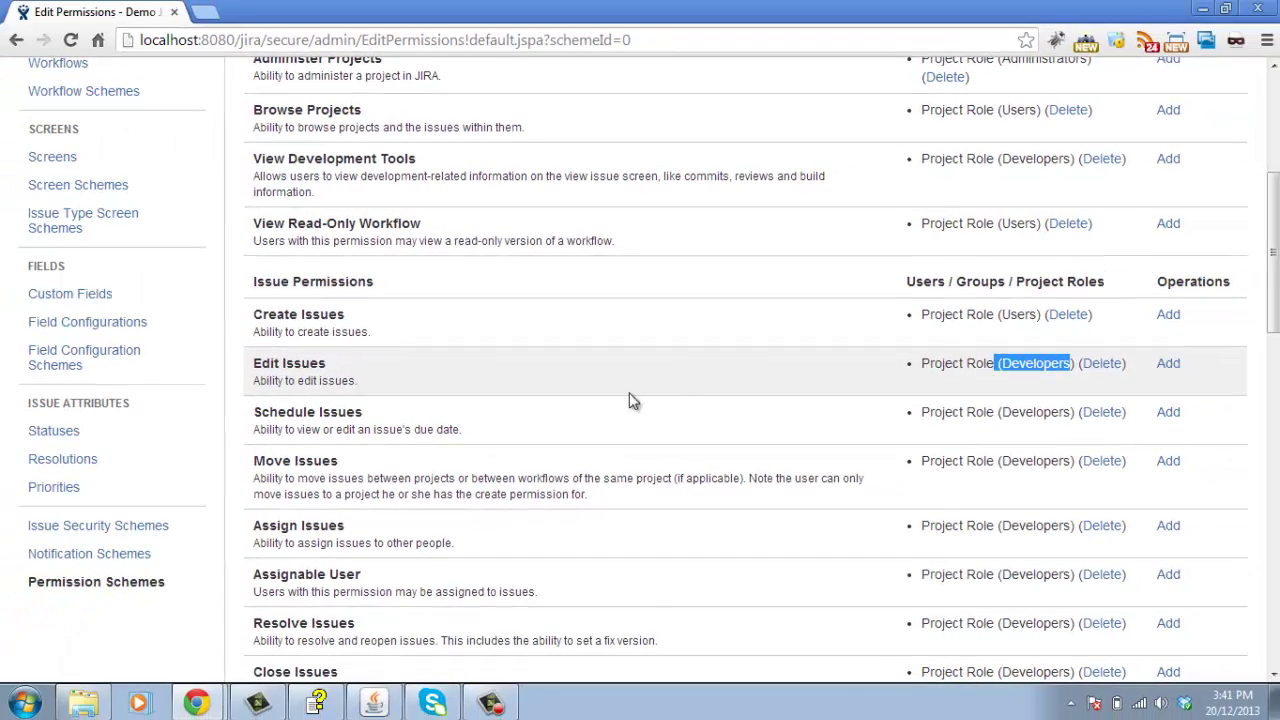
scroll(600, 390, "up", 4)
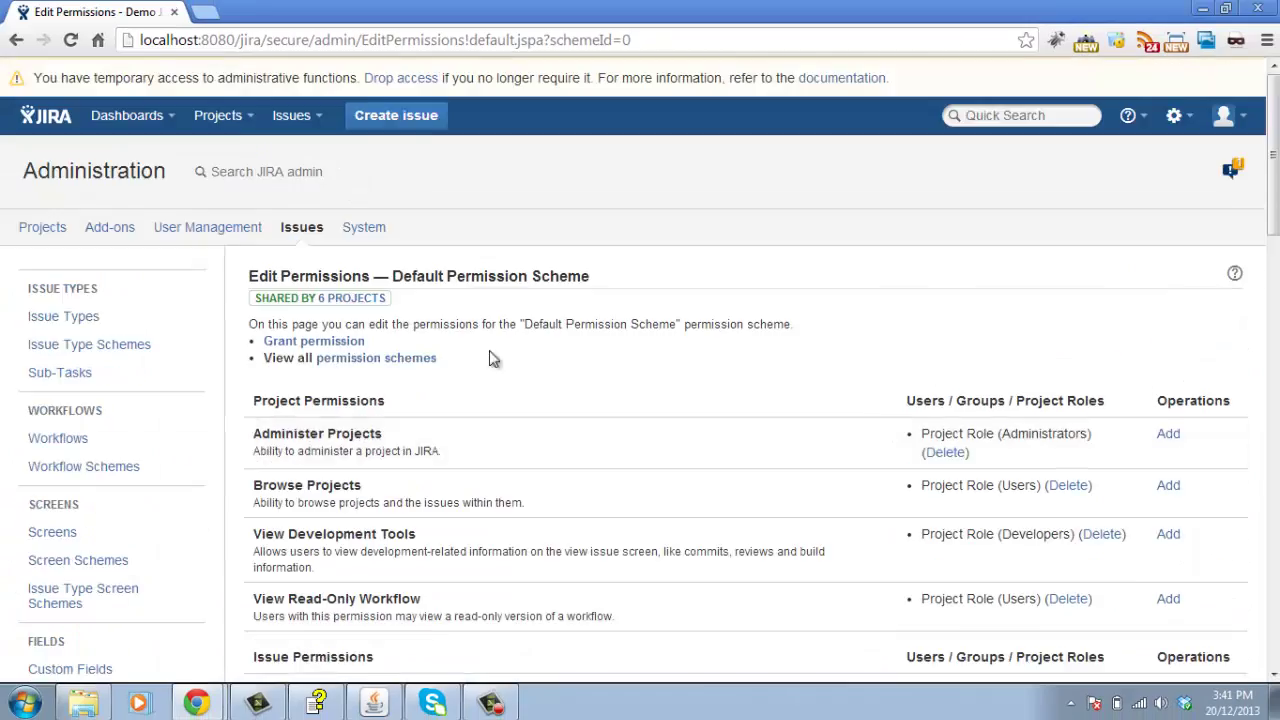
left_click(194, 234)
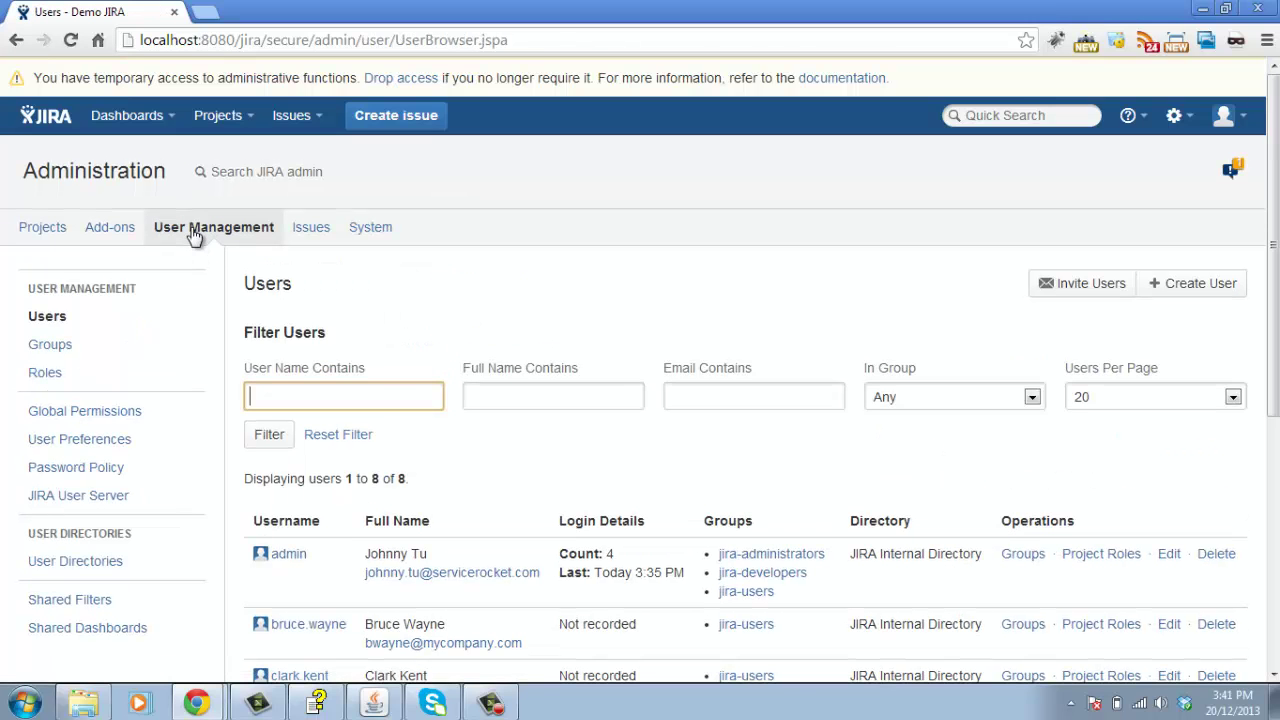
- Show the Project Role Browser with the Administrators, Developers and Users roles
left_click(44, 373)
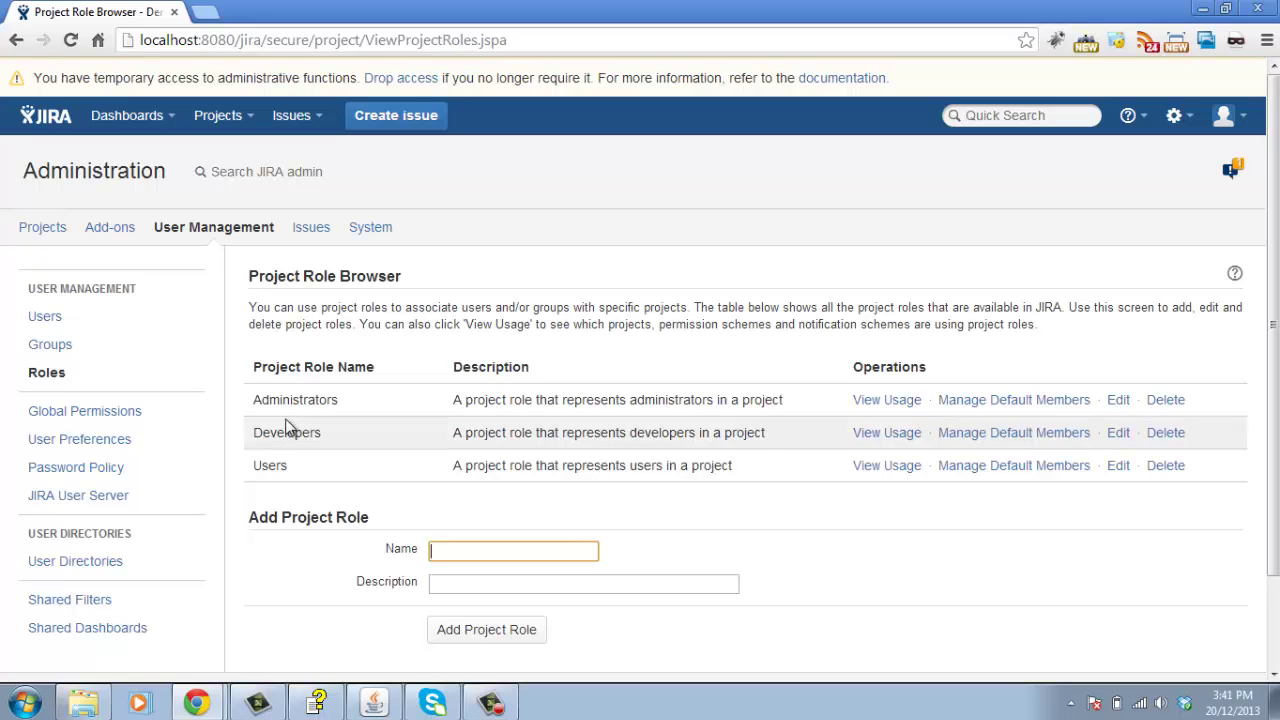
left_click(222, 117)
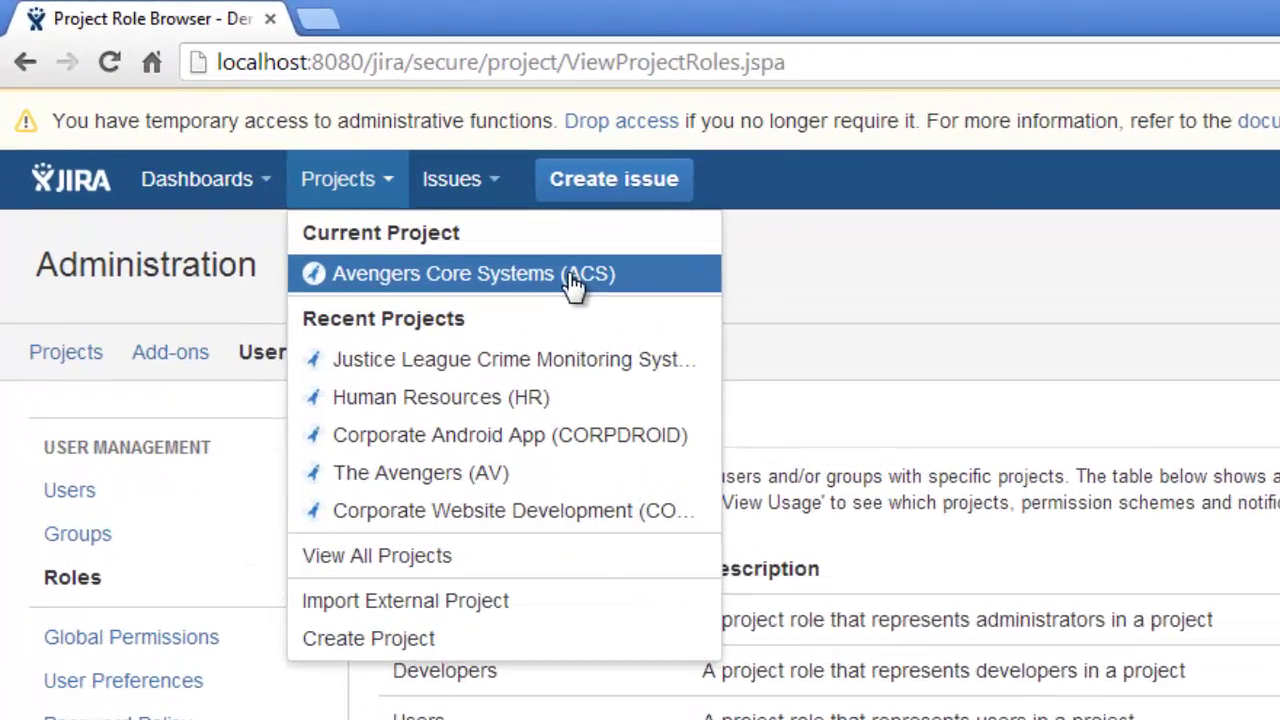
- Open the Roles page in the Avengers Core Systems project administration
left_click(463, 228)
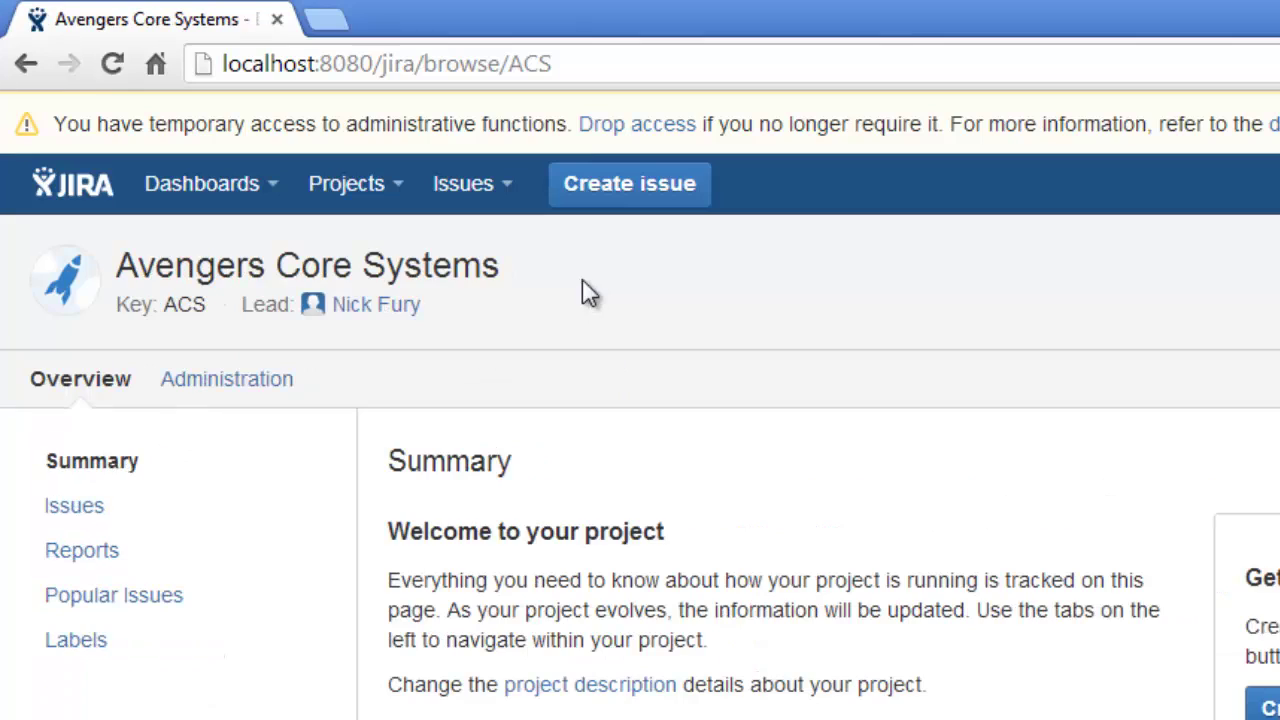
left_click(215, 395)
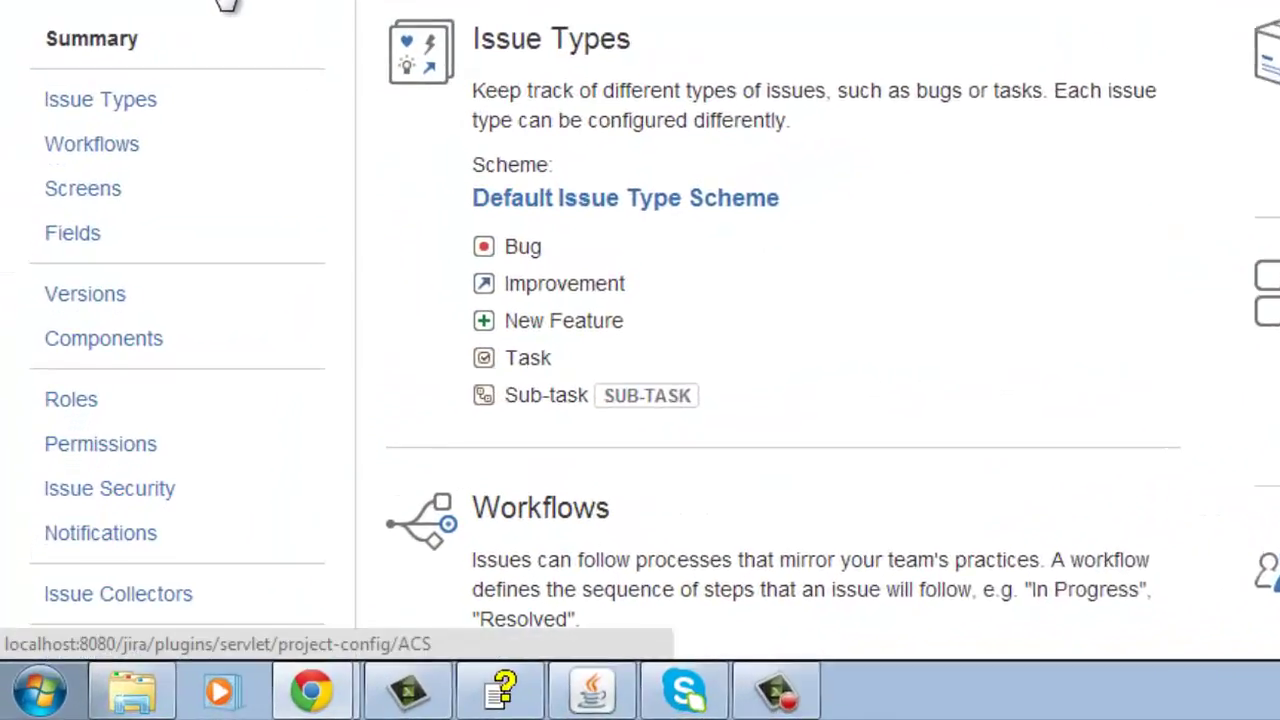
left_click(71, 399)
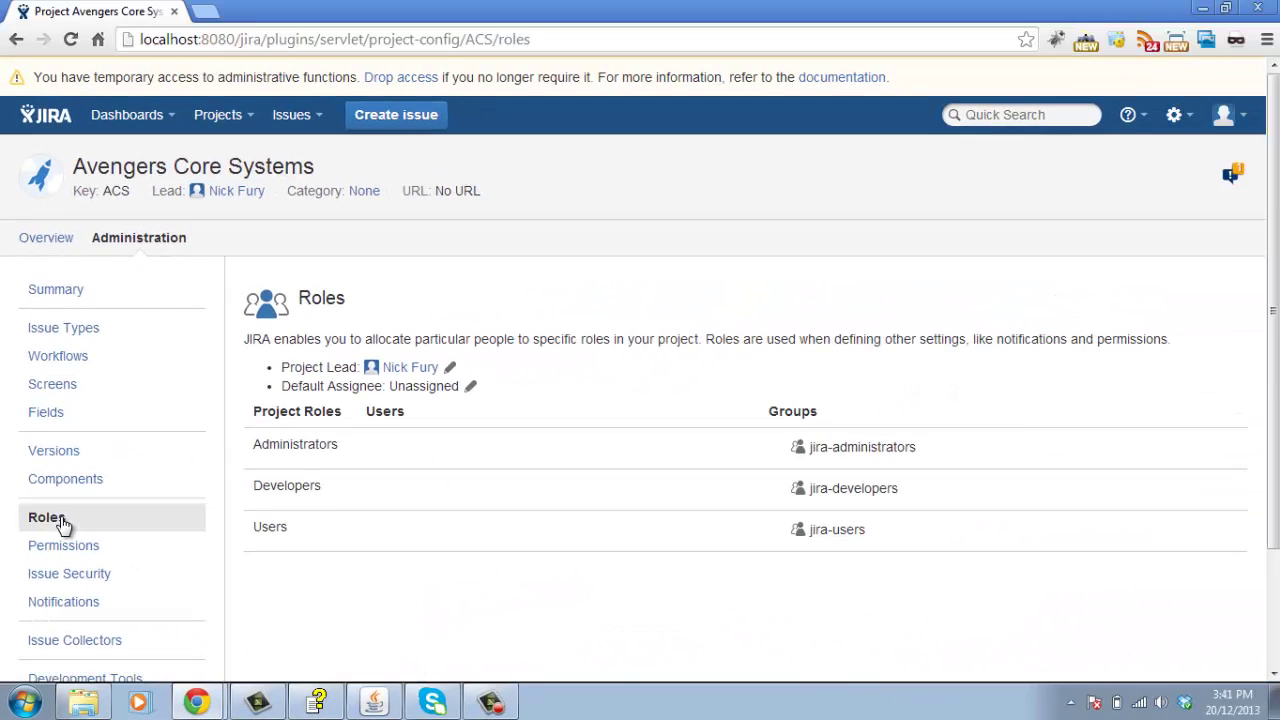
scroll(480, 503, "down", 2)
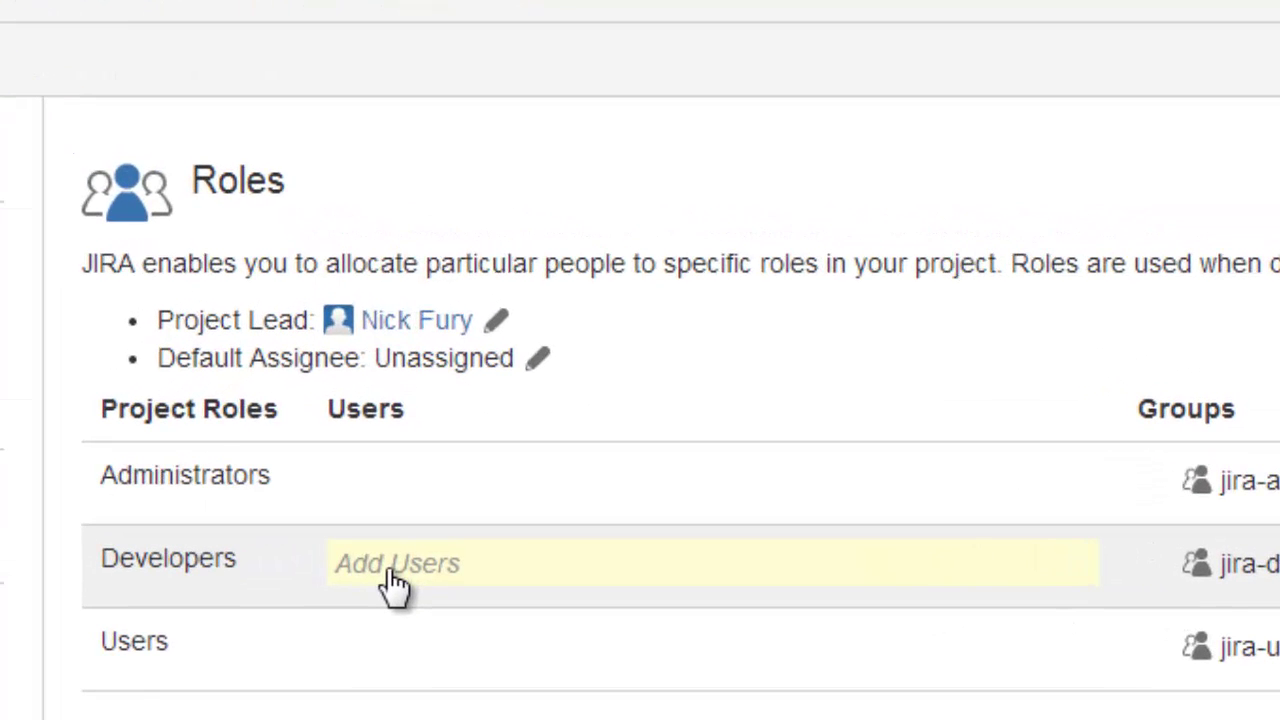
- Add two individual users to the Avengers Core Systems Developers role and save it
left_click(395, 588)
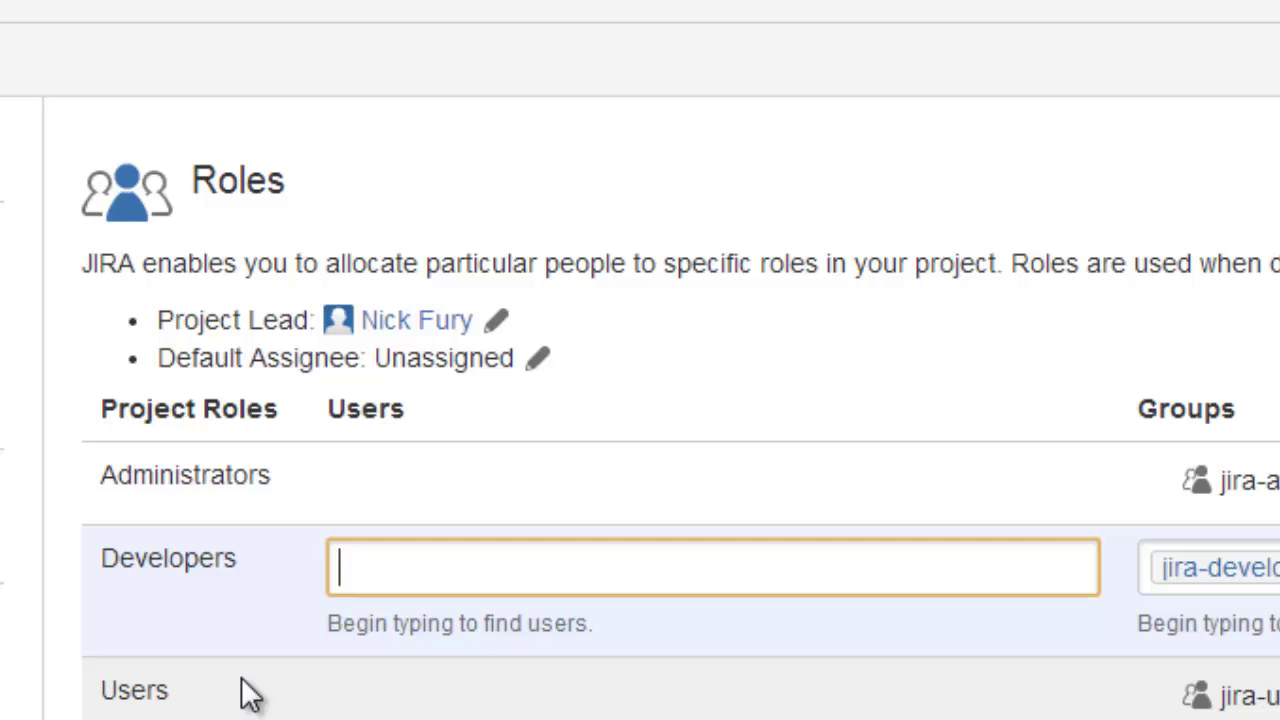
type("ton")
key("Return")
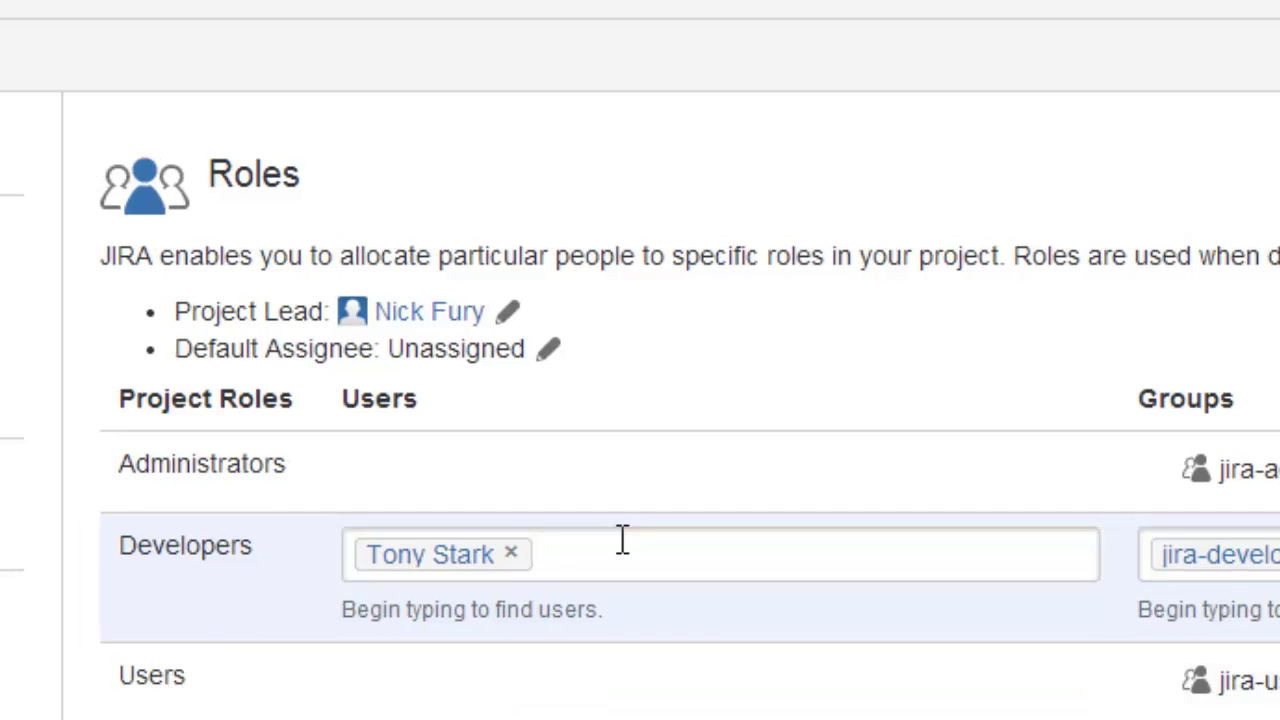
left_click(622, 540)
type("w")
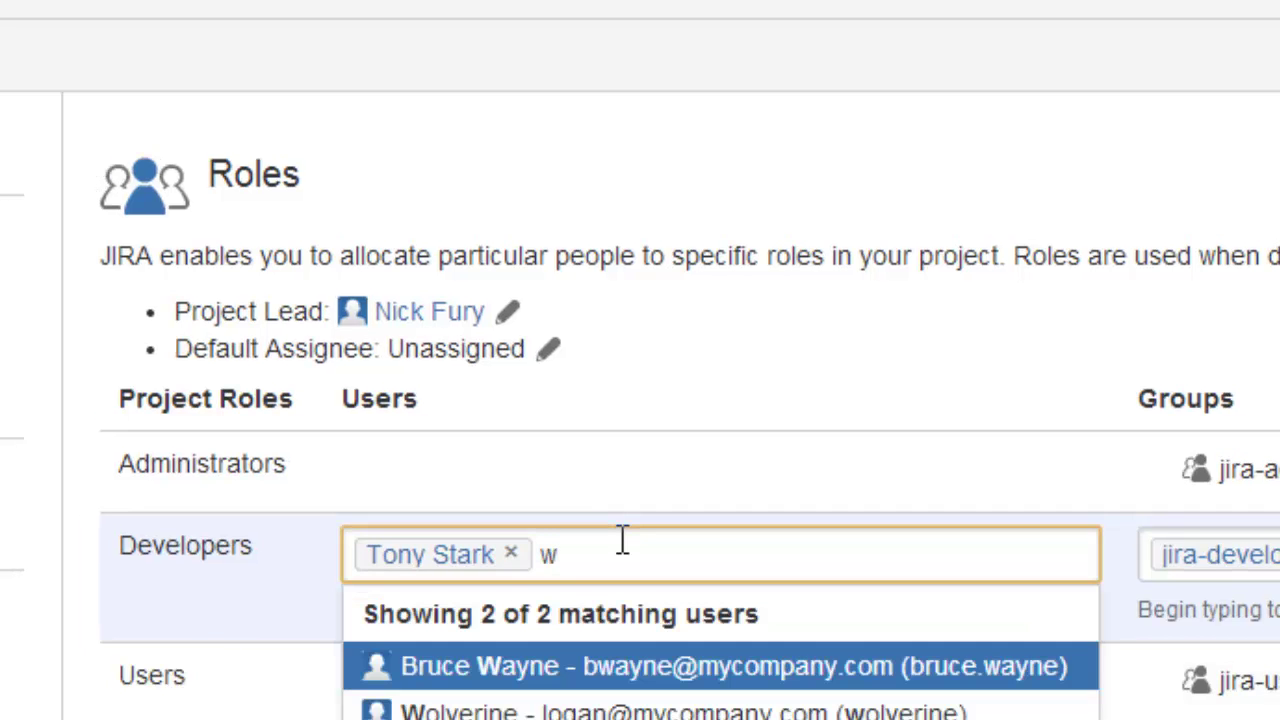
key("Down")
key("Return")
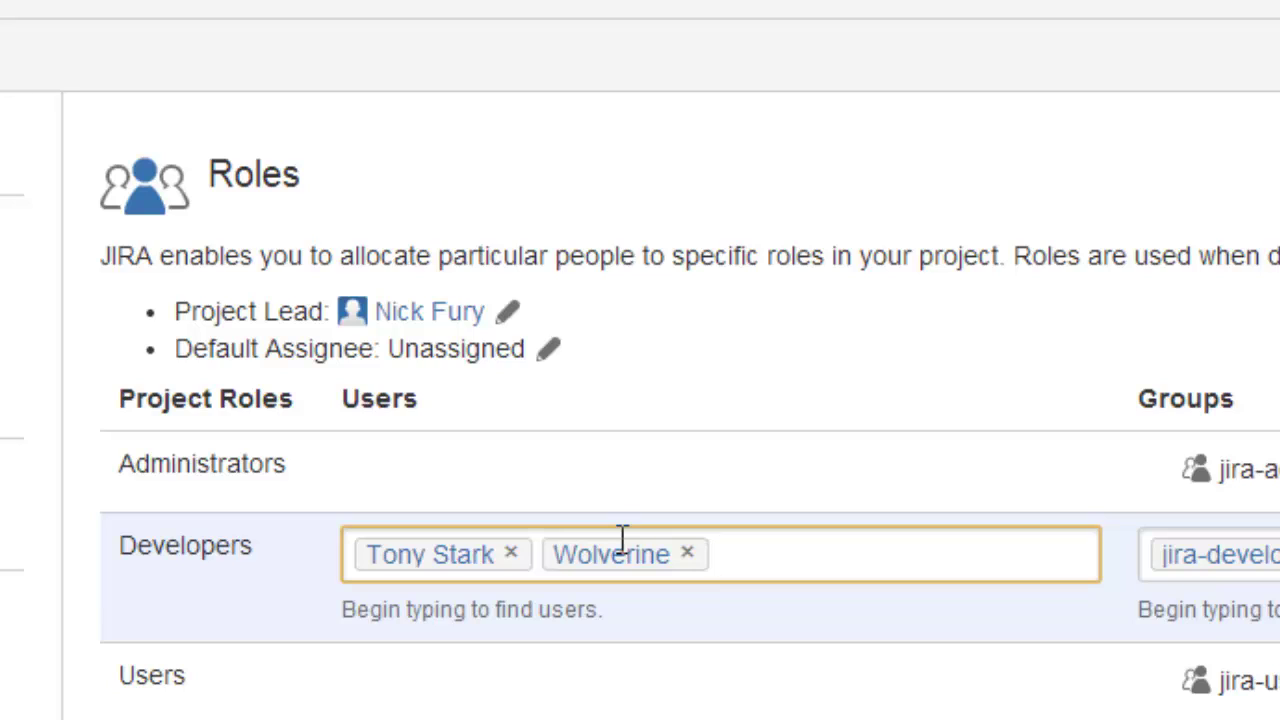
key("Return")
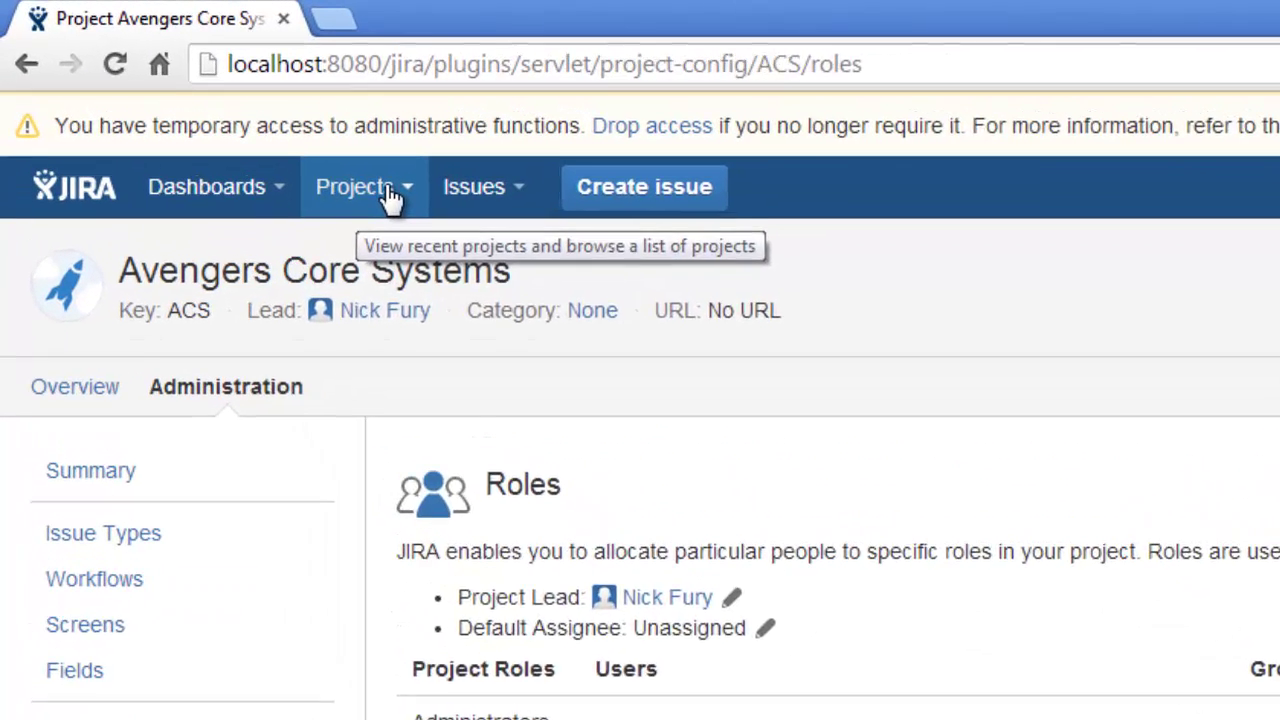
left_click(238, 118)
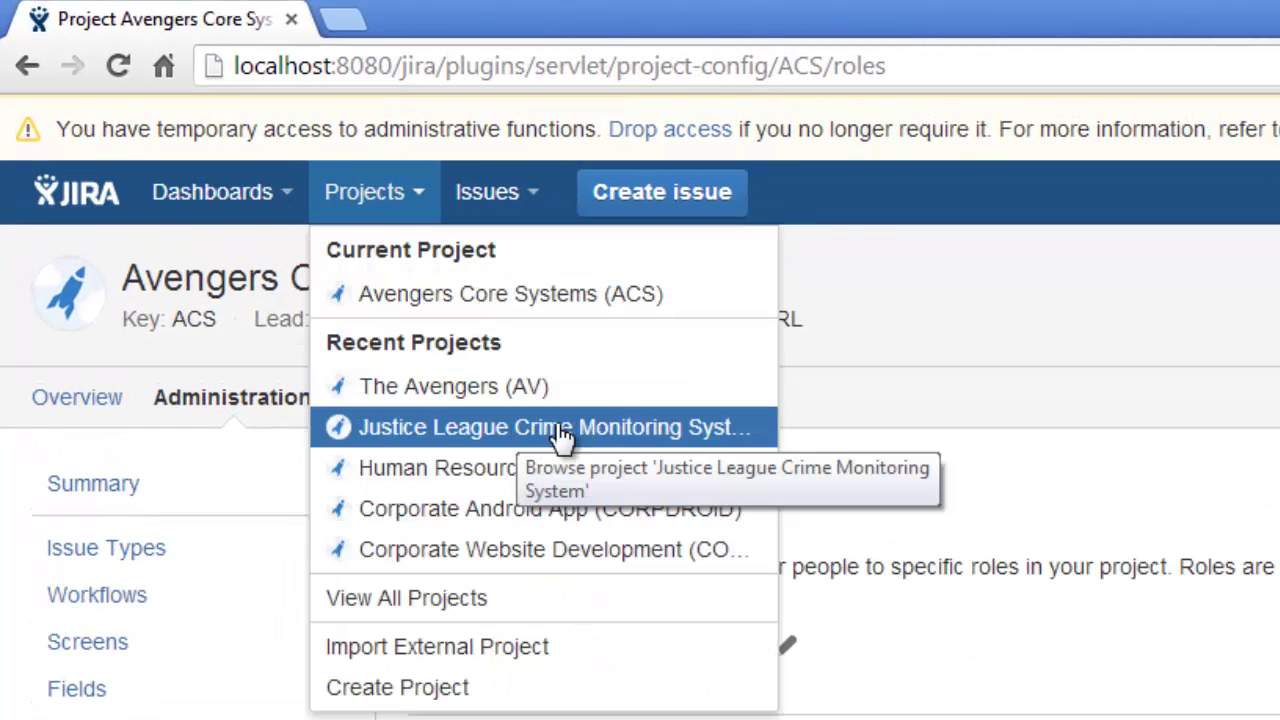
- Open the Roles page in the Justice League Crime Monitoring System project administration
left_click(655, 437)
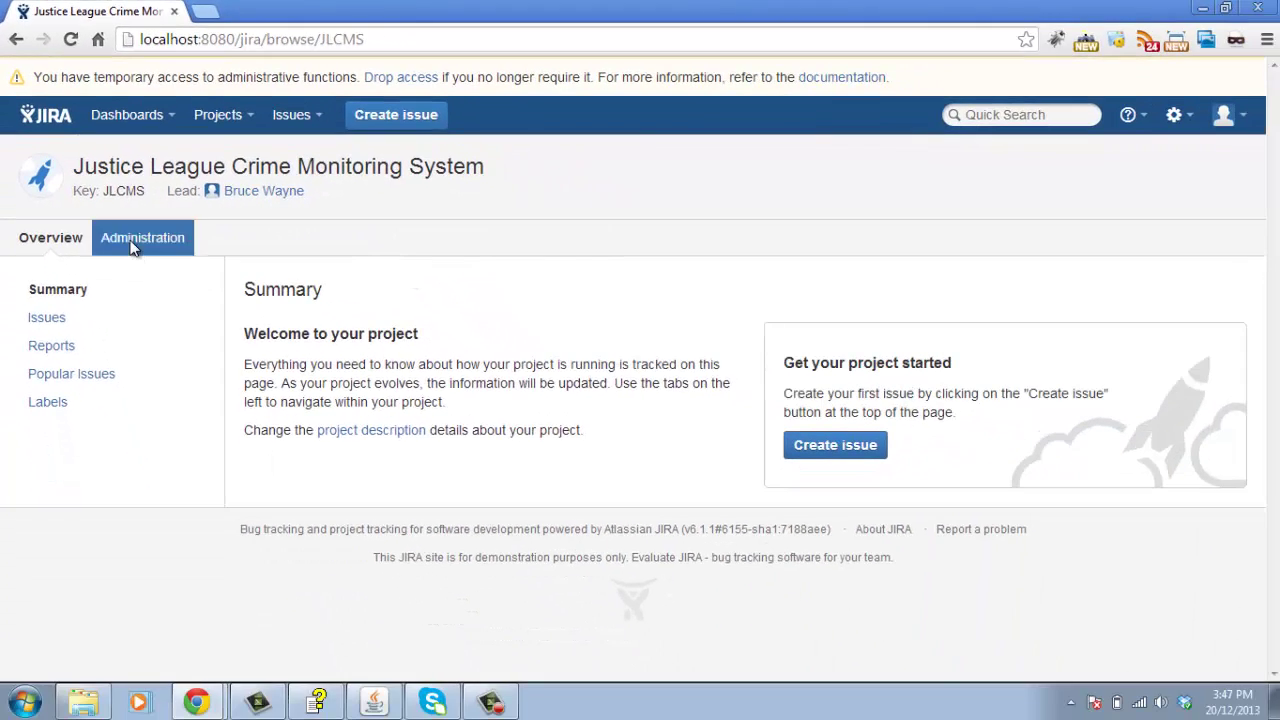
left_click(133, 247)
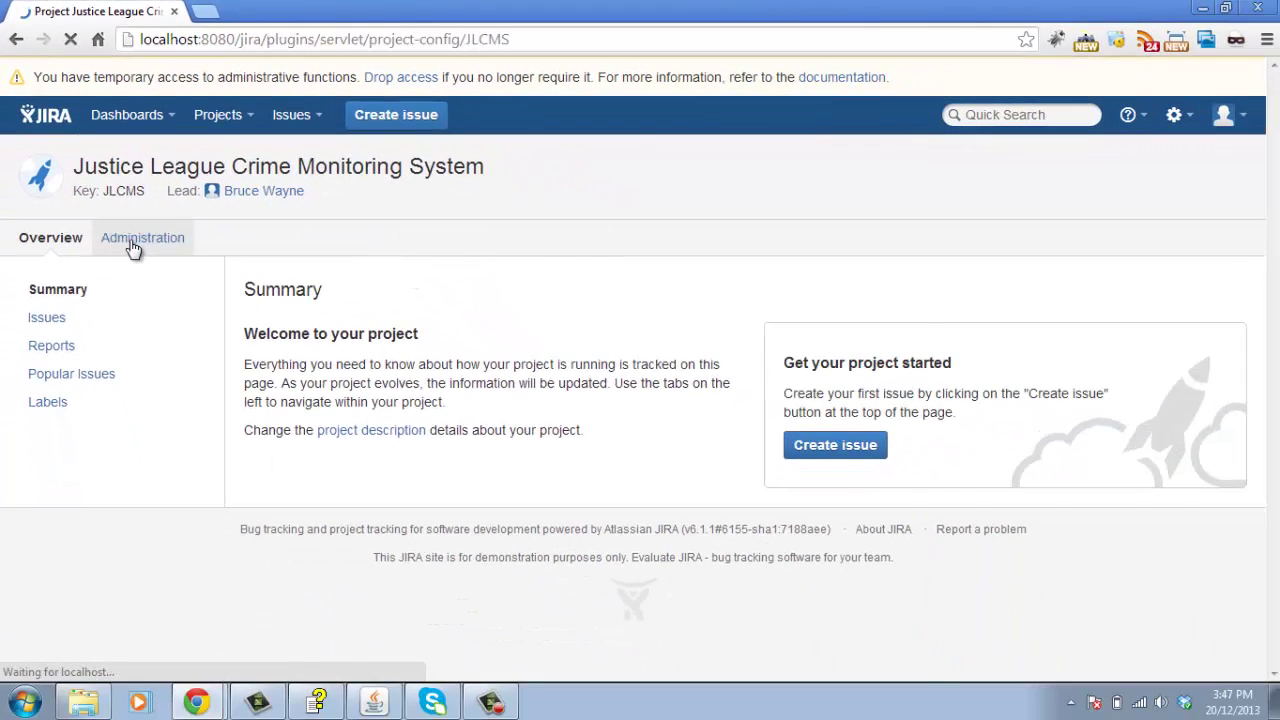
left_click(58, 522)
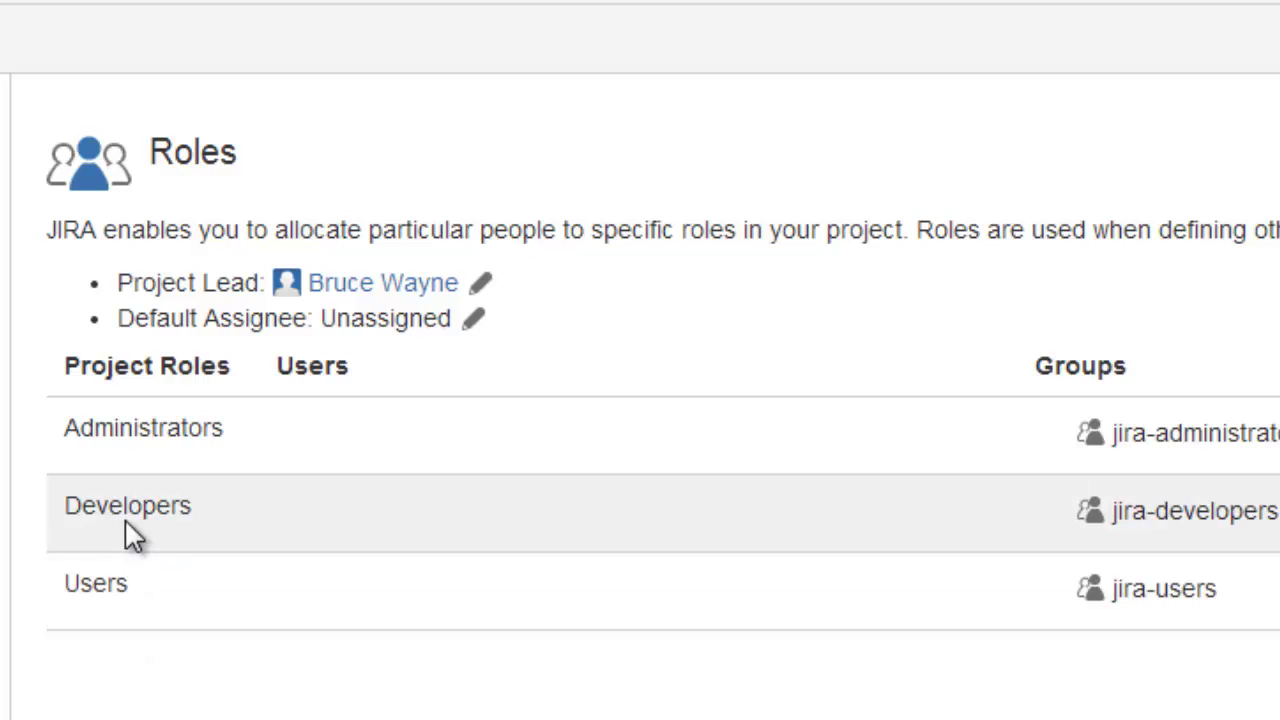
- Add two individual users to the Justice League project's Developers role
left_click(400, 517)
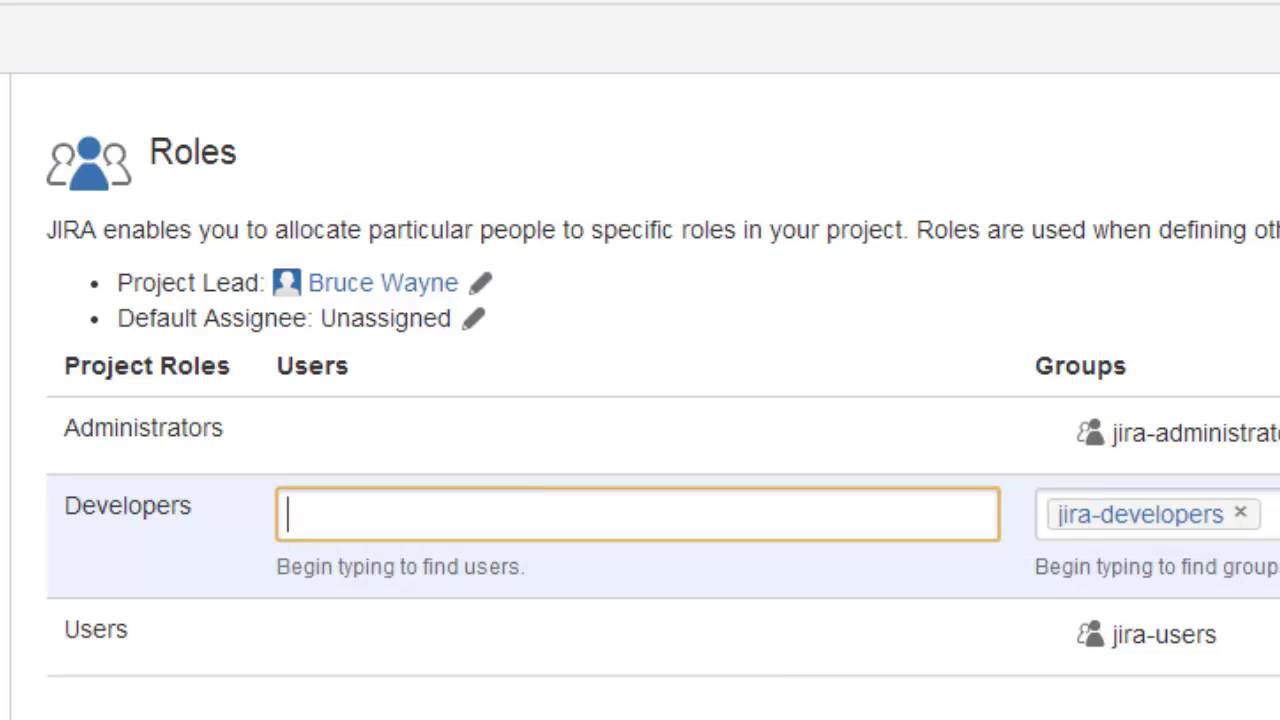
type("cl")
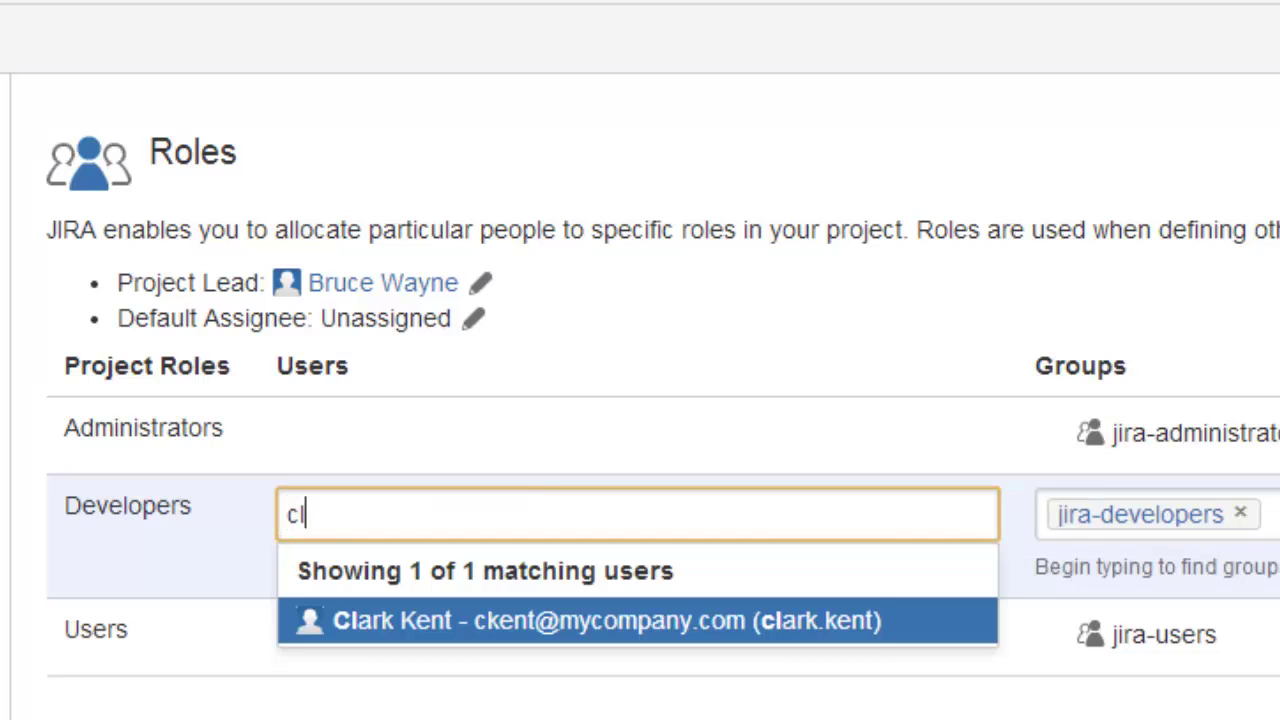
key("Return")
type("loi")
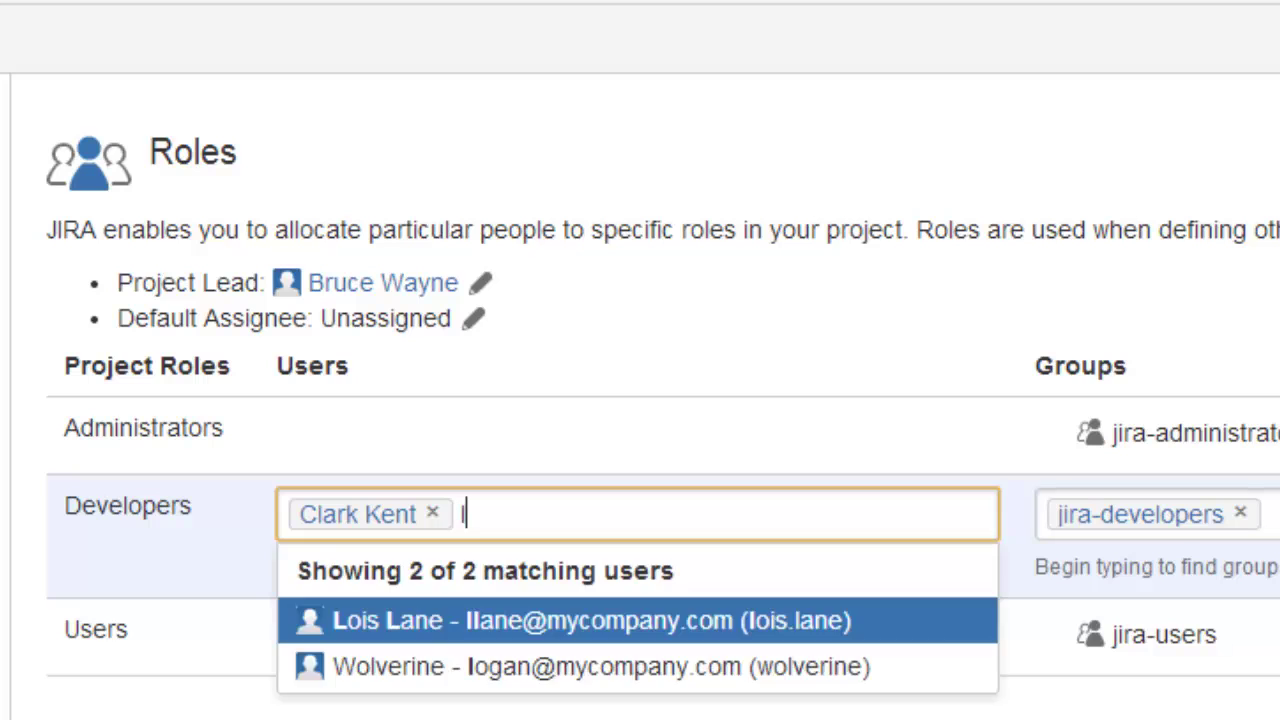
key("Return")
key("Return")
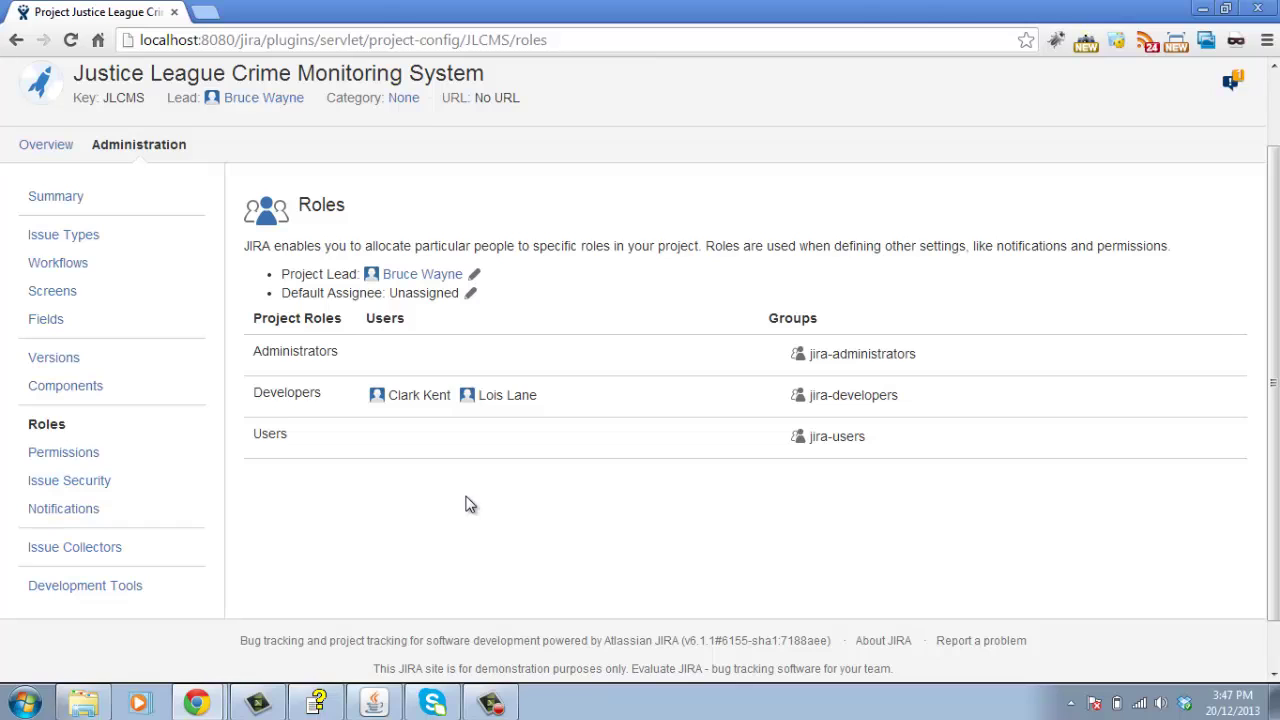
scroll(440, 460, "up", 2)
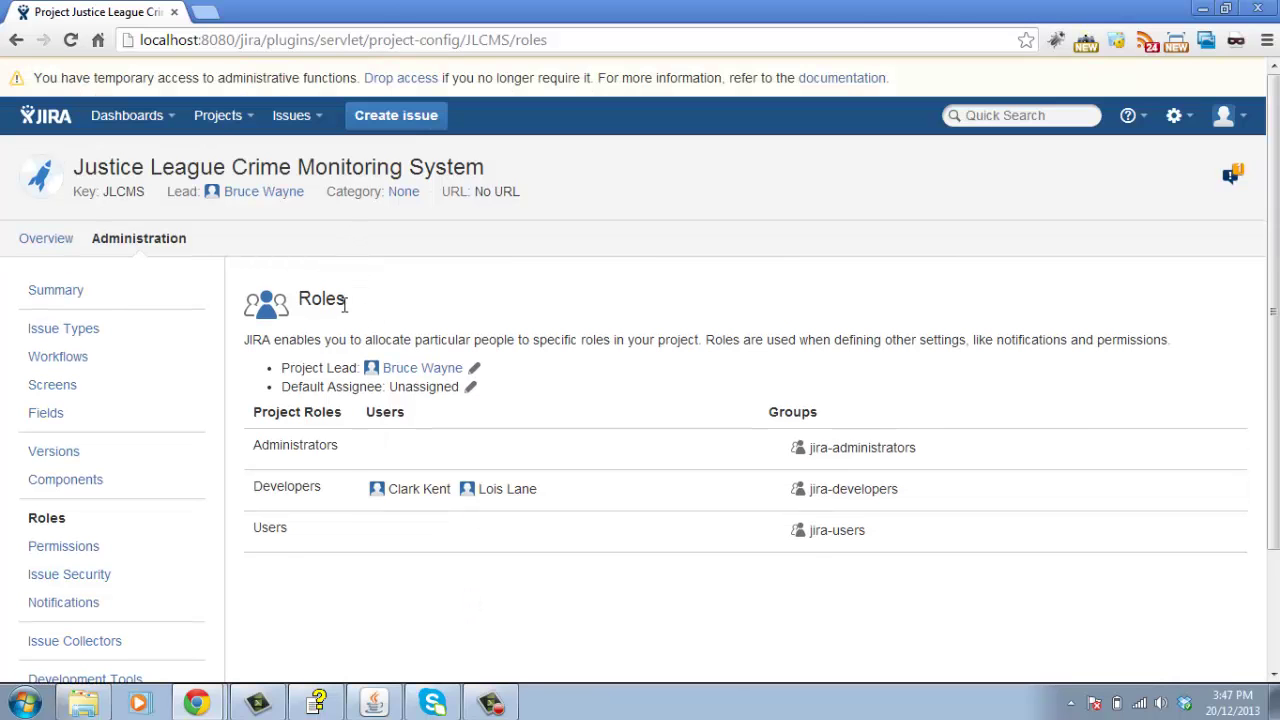